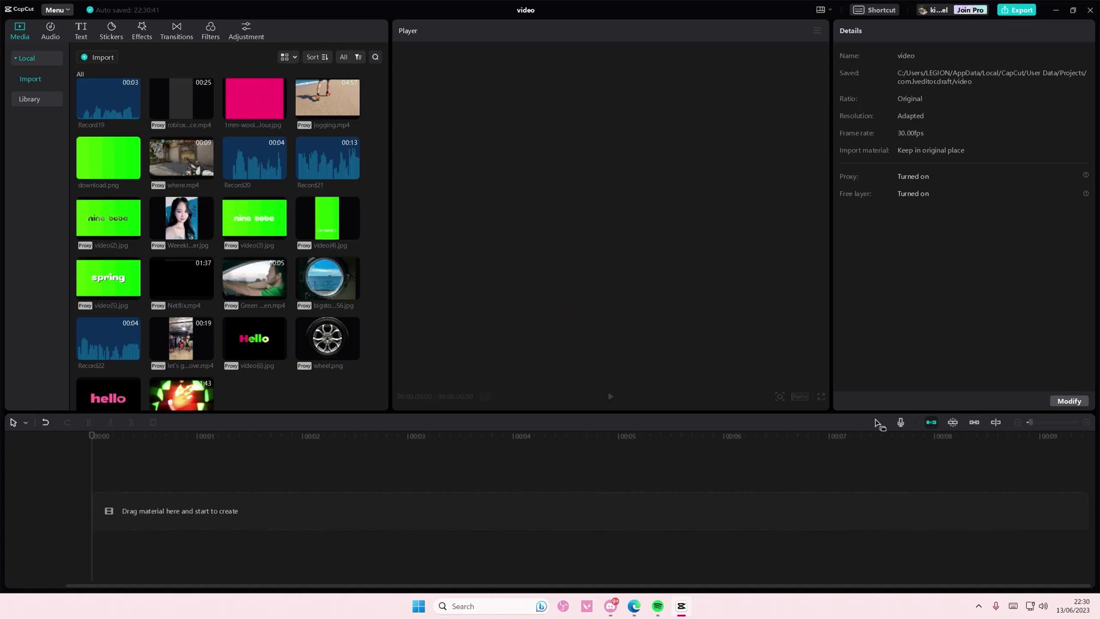
Select Fantech Leviosa as the input device and start recording a voice clip.
{"action": "left_click", "coordinate": [900, 422]}
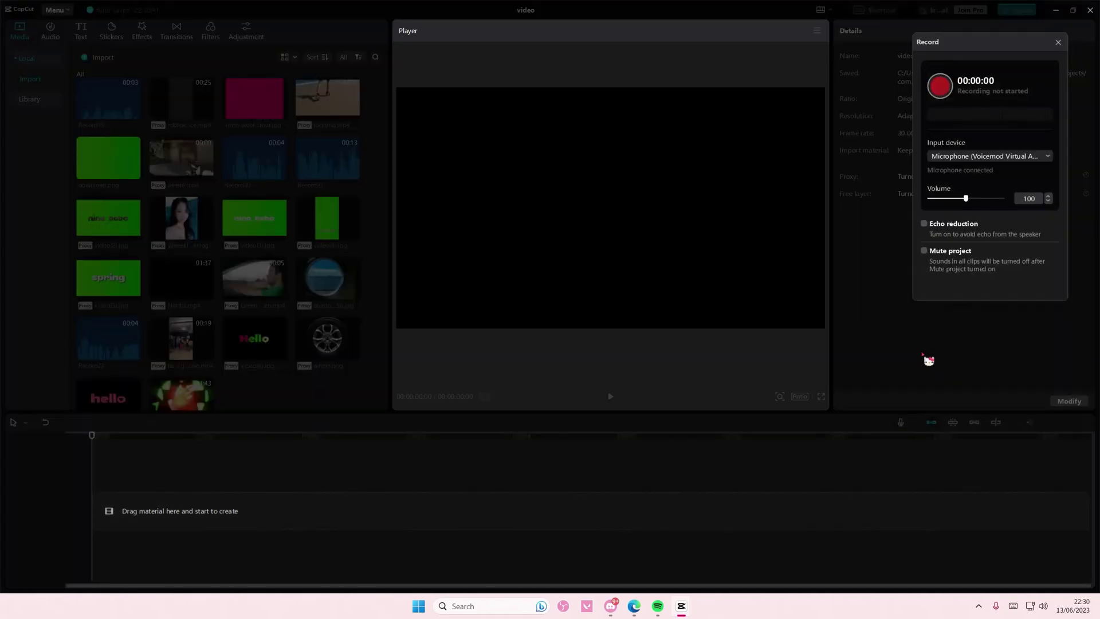
{"action": "left_click", "coordinate": [983, 157]}
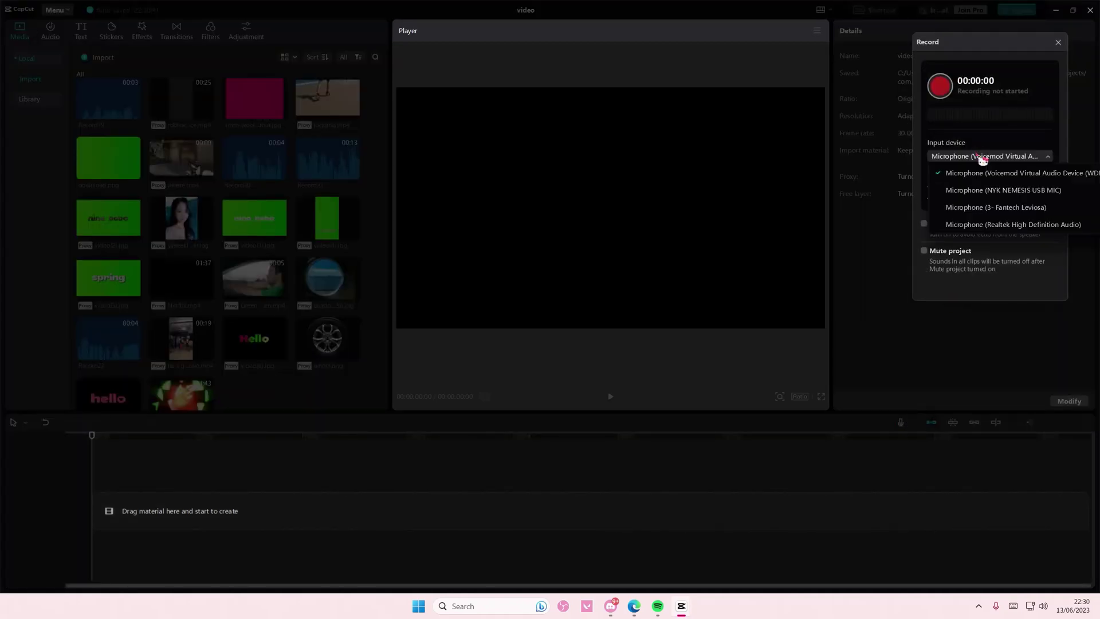
{"action": "left_click", "coordinate": [1002, 207]}
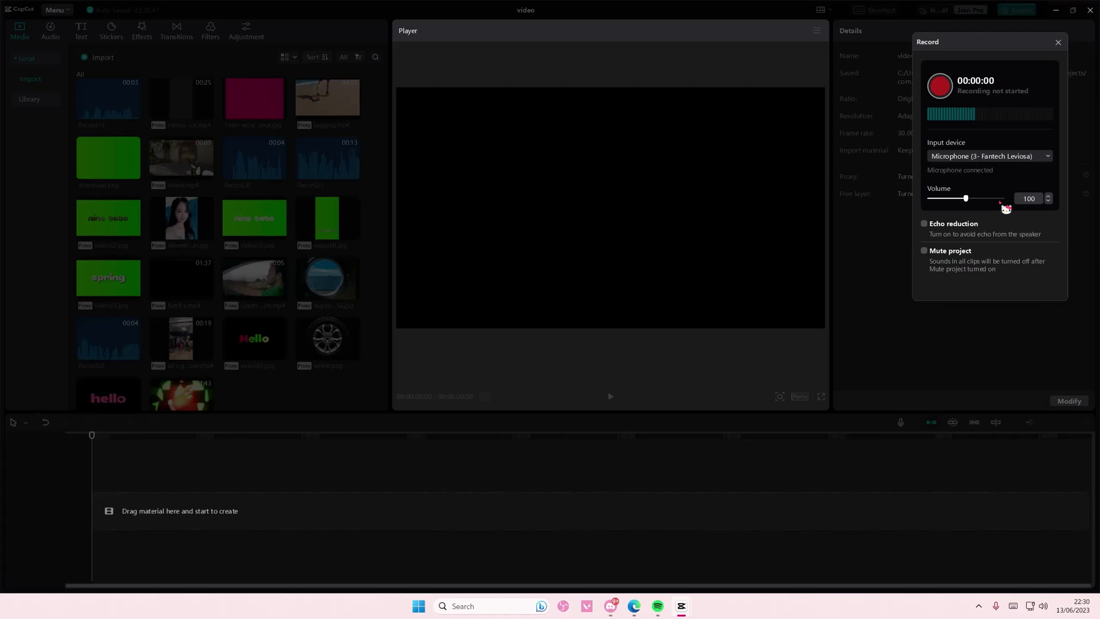
{"action": "left_click", "coordinate": [941, 90]}
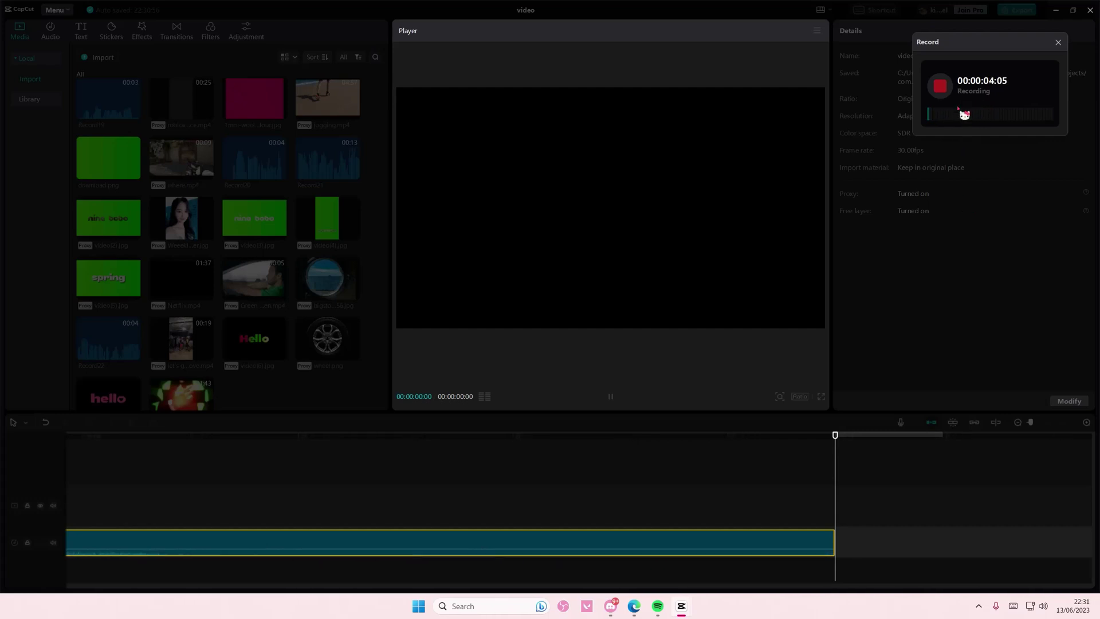
Stop recording to keep the Record23 clip, close the Record window, and zoom out.
{"action": "left_click", "coordinate": [948, 95]}
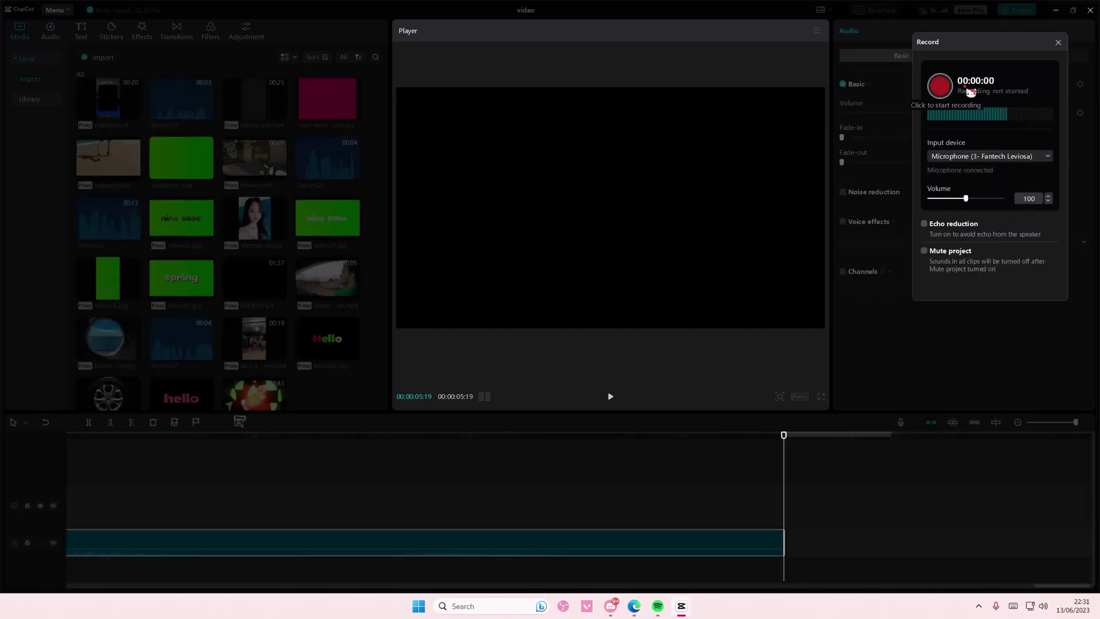
{"action": "left_click", "coordinate": [1059, 44]}
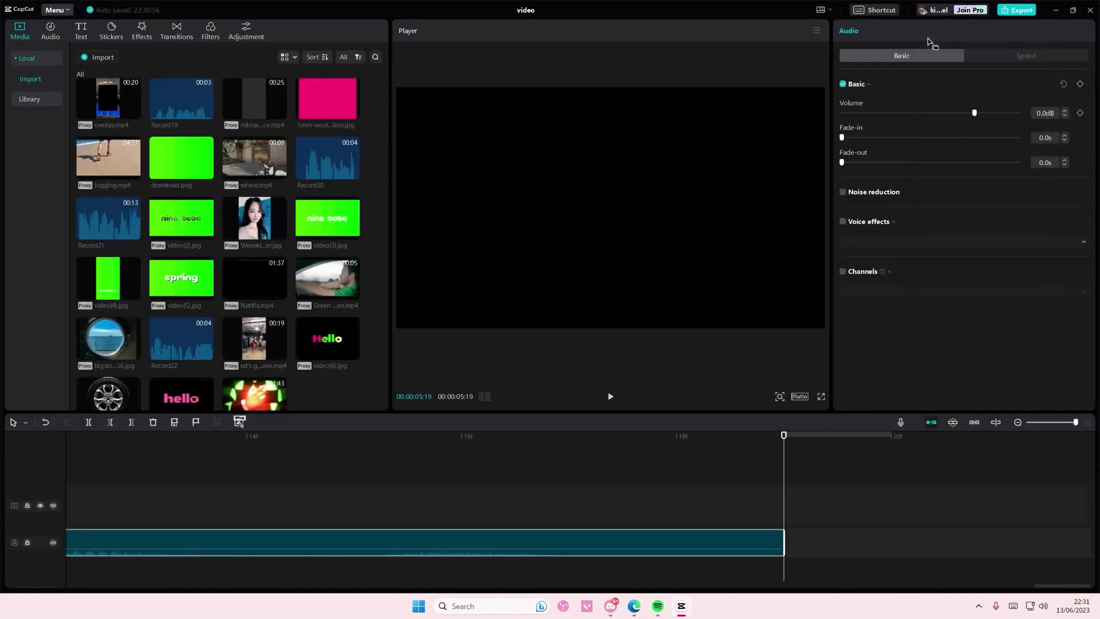
{"action": "left_click", "coordinate": [1018, 422]}
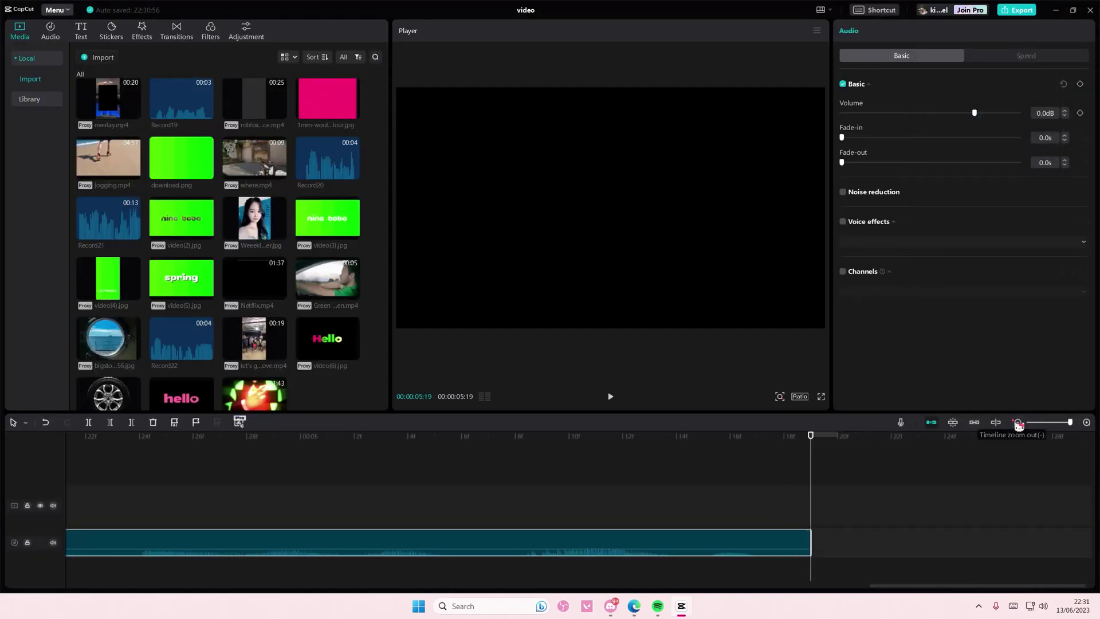
Play Record23 back from the 0 mark, then stop playback.
{"action": "left_click_drag", "start_coordinate": [810, 469], "coordinate": [128, 446]}
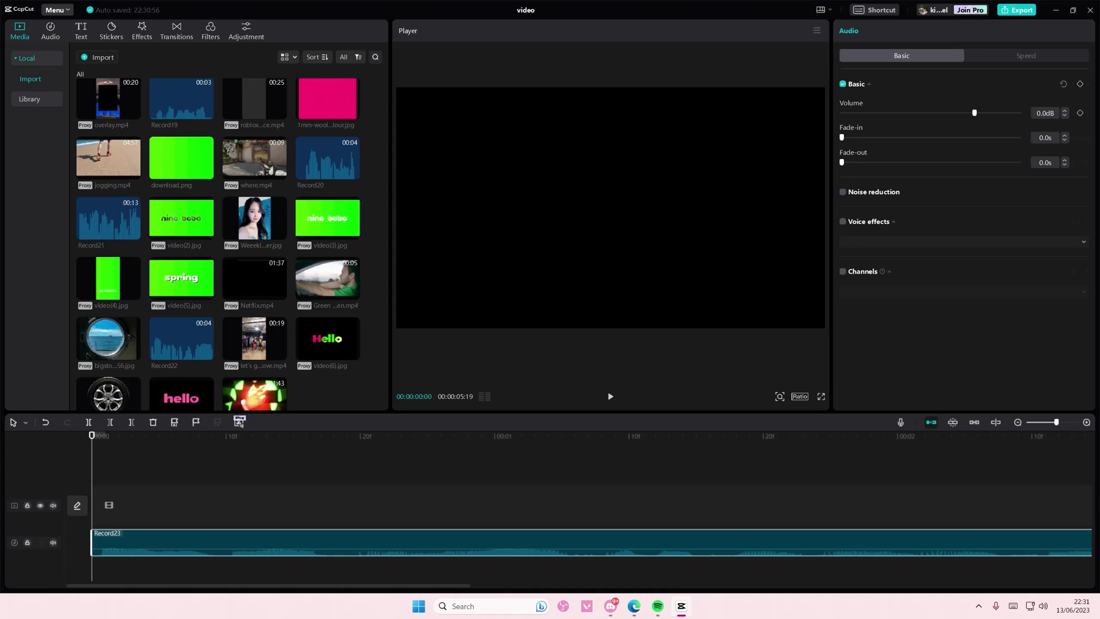
{"action": "key", "text": "space"}
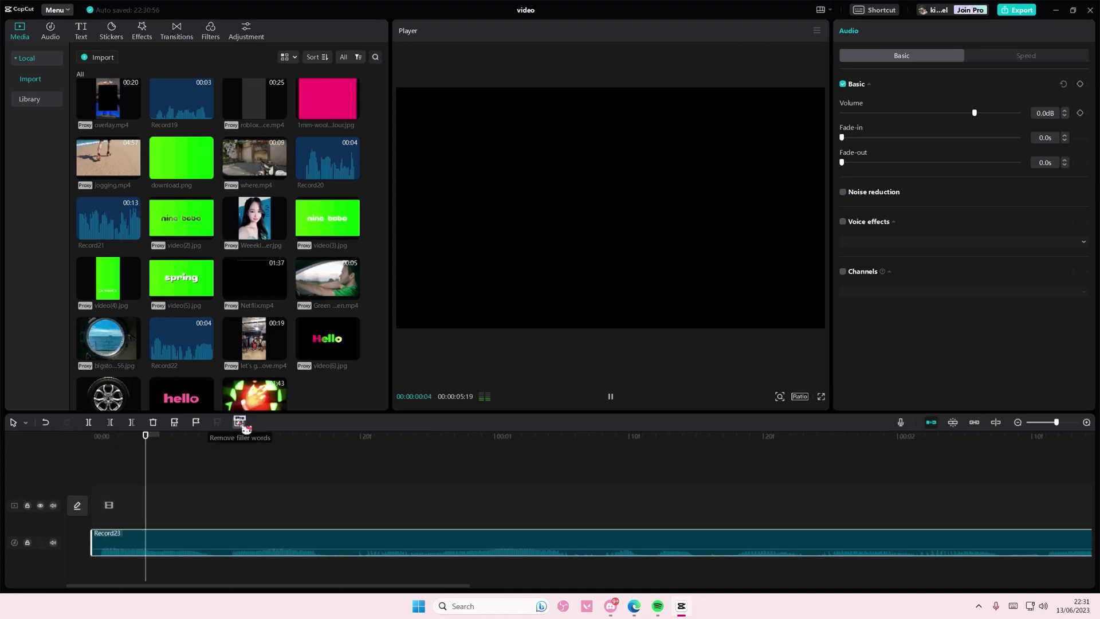
{"action": "left_click", "coordinate": [1017, 422]}
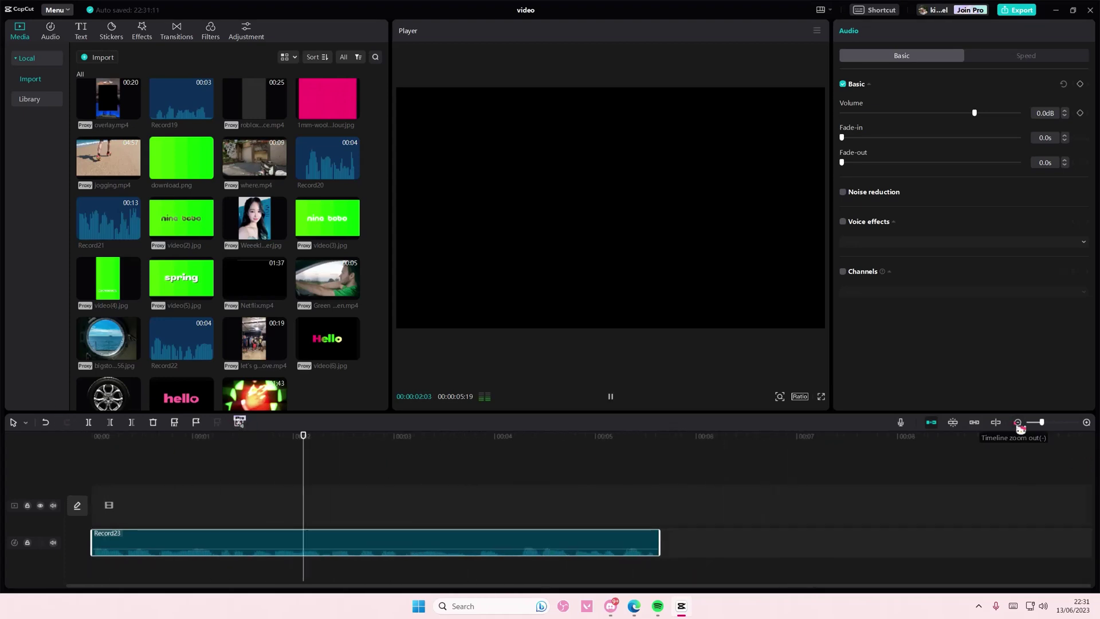
{"action": "key", "text": "space"}
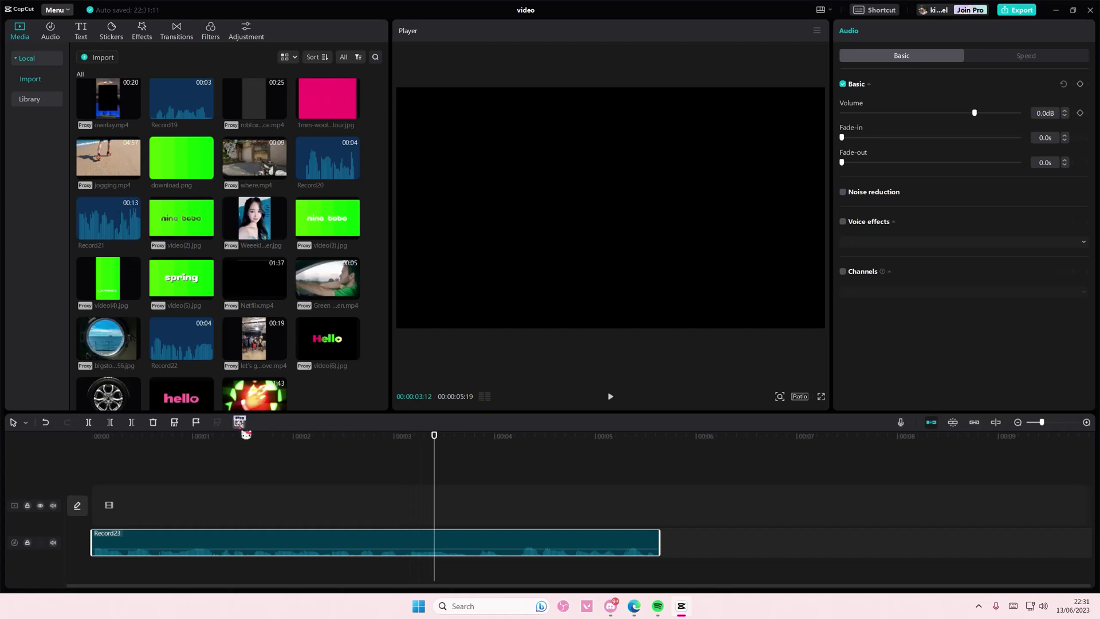
Scan Record23 for fillers: no pauses or repeats, three filler words flagged; dismiss the Pro prompt.
{"action": "left_click", "coordinate": [240, 422]}
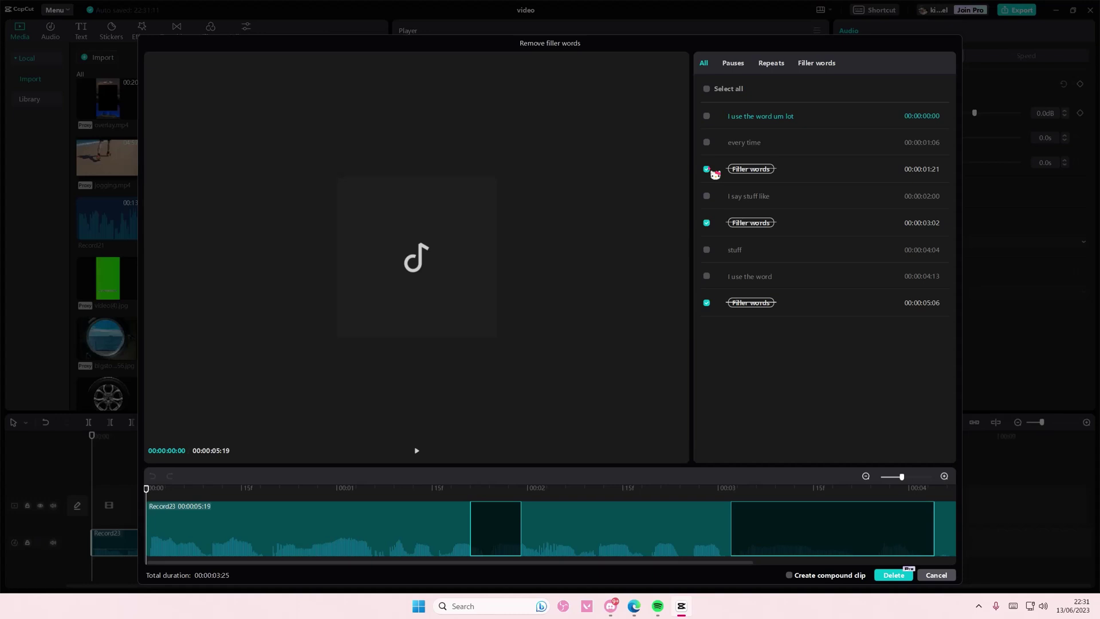
{"action": "left_click", "coordinate": [707, 169]}
{"action": "left_click", "coordinate": [733, 63]}
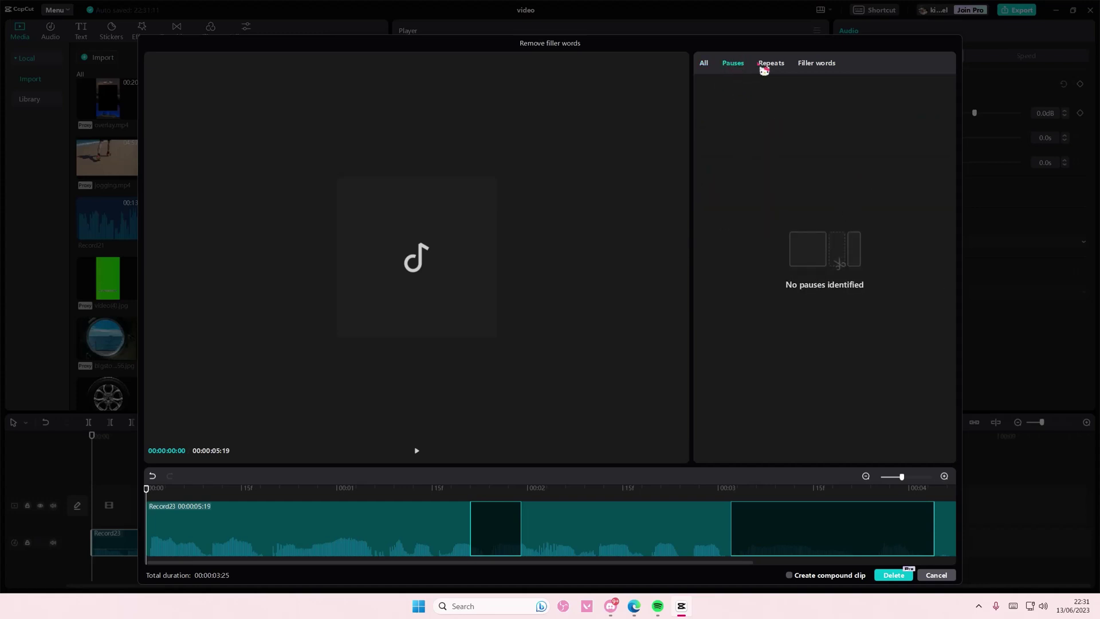
{"action": "left_click", "coordinate": [763, 65]}
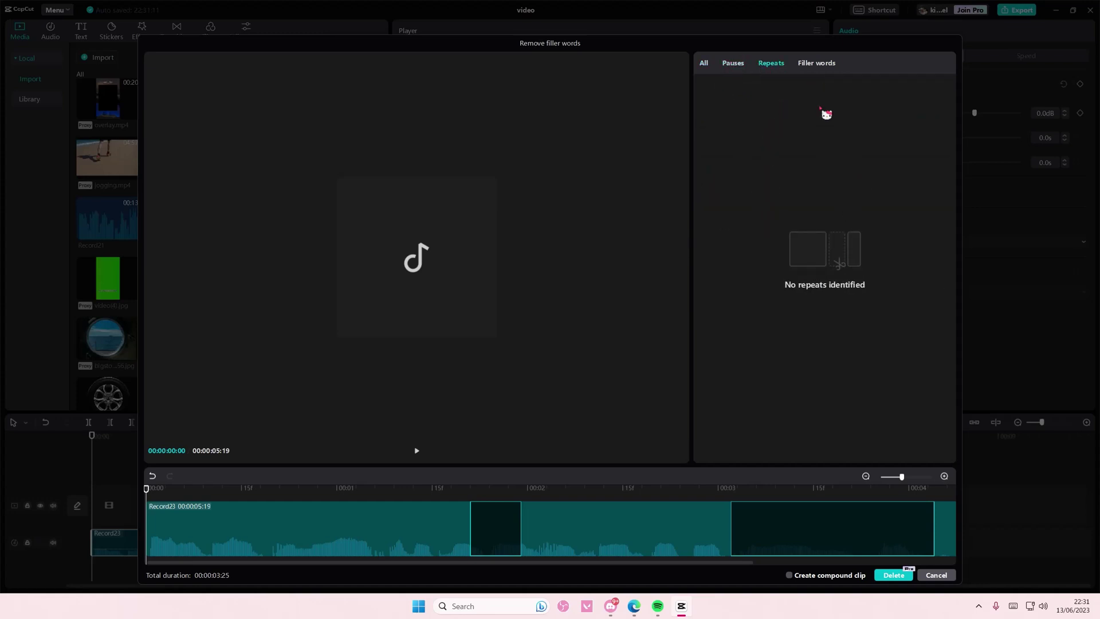
{"action": "left_click", "coordinate": [825, 68]}
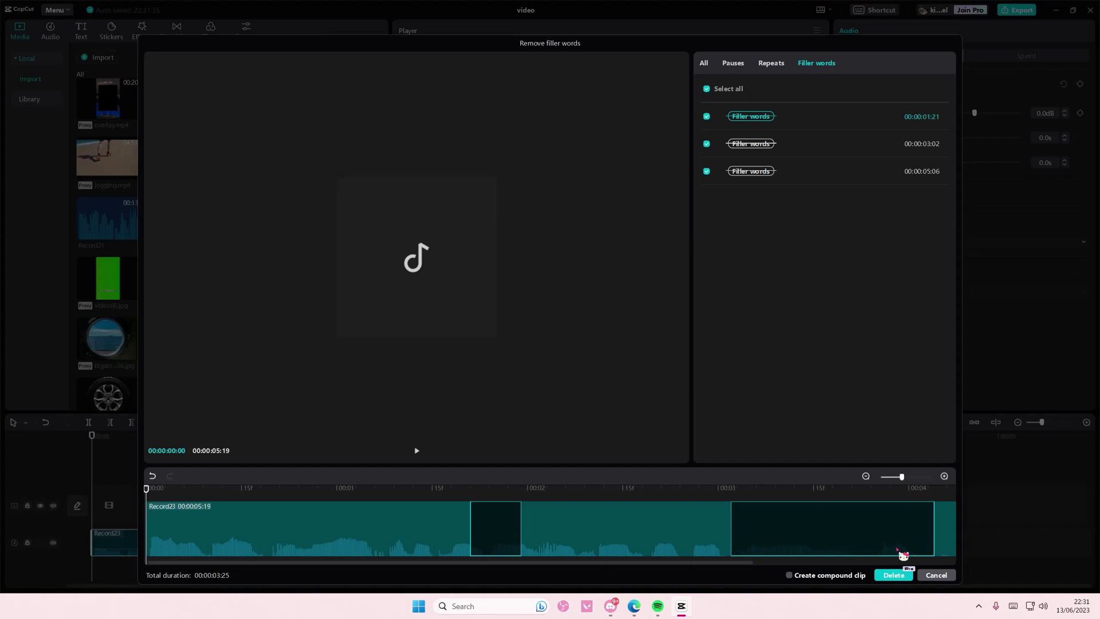
{"action": "left_click", "coordinate": [903, 576]}
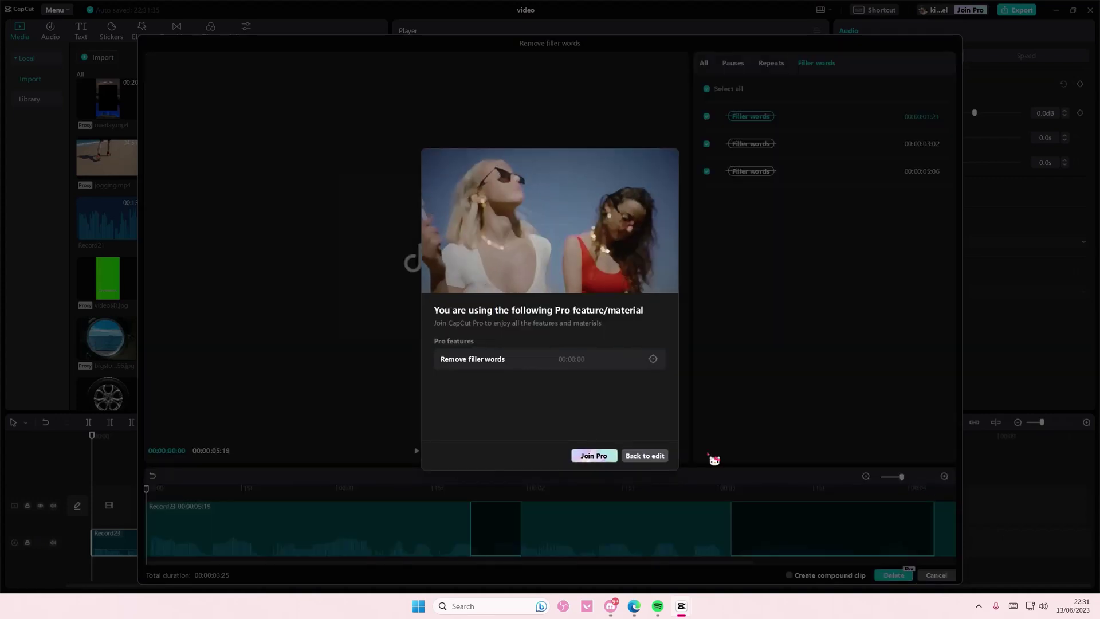
{"action": "left_click", "coordinate": [649, 455]}
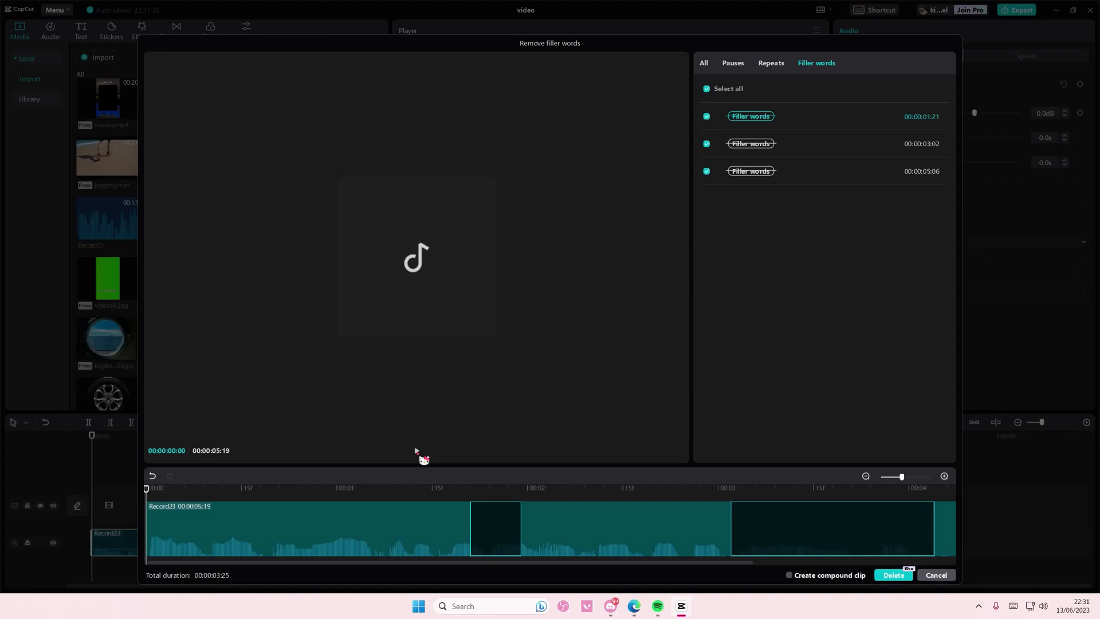
Preview the clip and extend the first cut section to 00:00:02:00.
{"action": "left_click", "coordinate": [416, 451]}
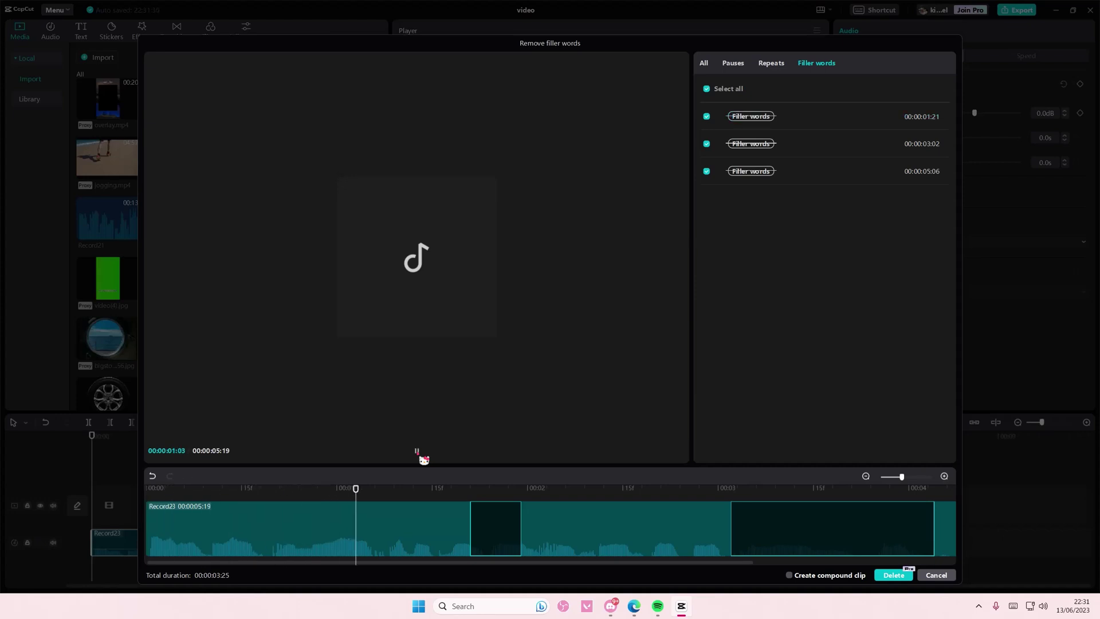
{"action": "left_click", "coordinate": [417, 451]}
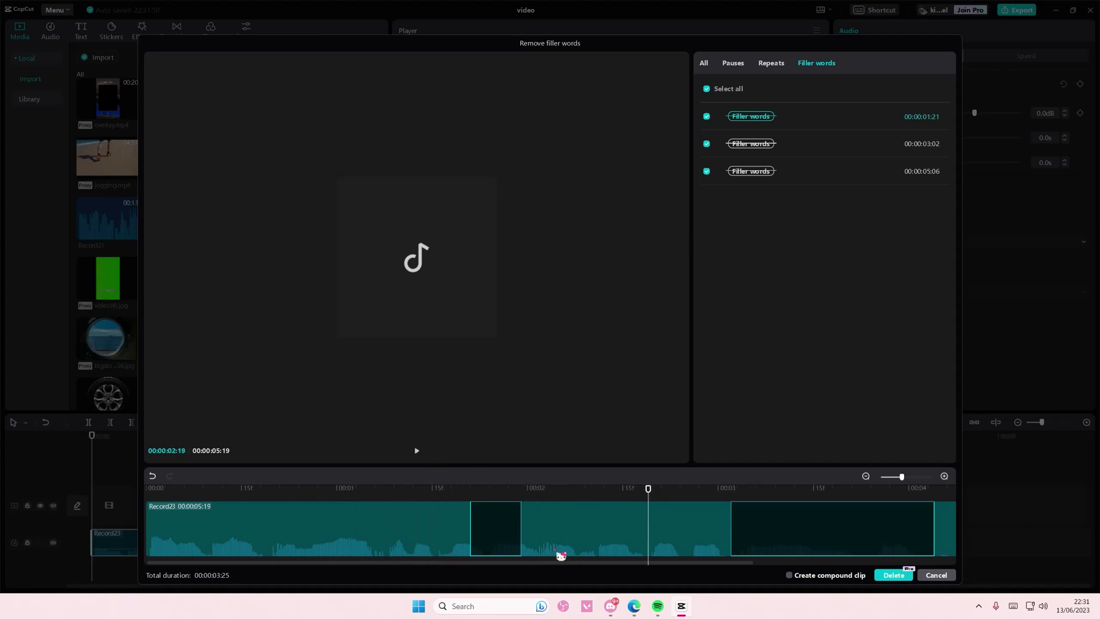
{"action": "left_click_drag", "start_coordinate": [530, 535], "coordinate": [522, 527]}
Move the preview playhead back to 00:00:00:20.
{"action": "left_click", "coordinate": [524, 527]}
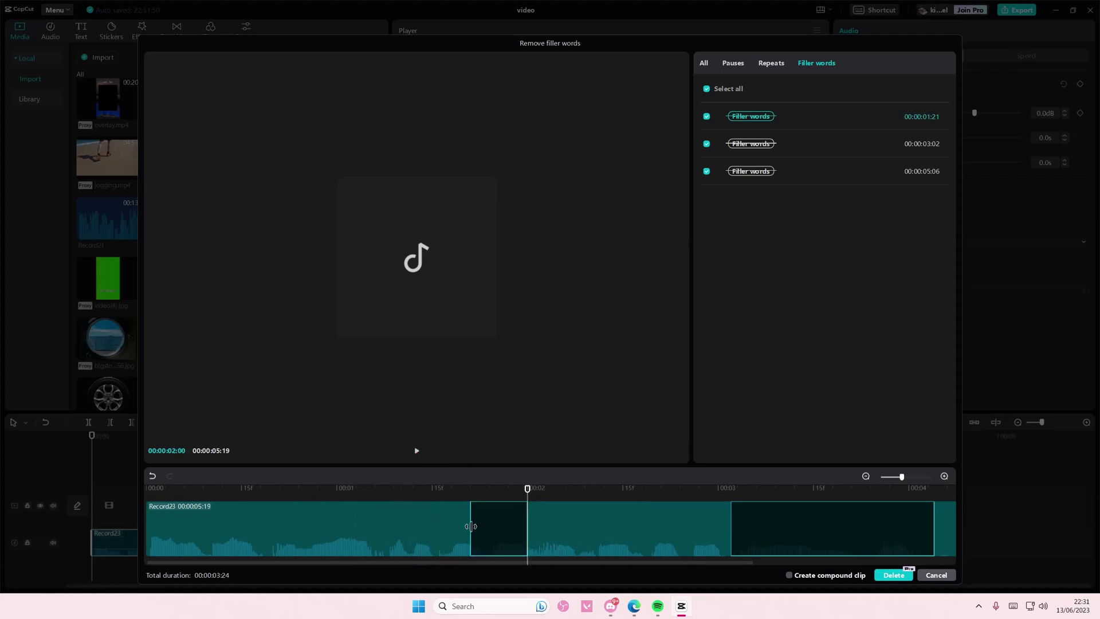
{"action": "left_click", "coordinate": [472, 526]}
{"action": "left_click", "coordinate": [296, 529]}
{"action": "left_click_drag", "start_coordinate": [293, 525], "coordinate": [274, 522]}
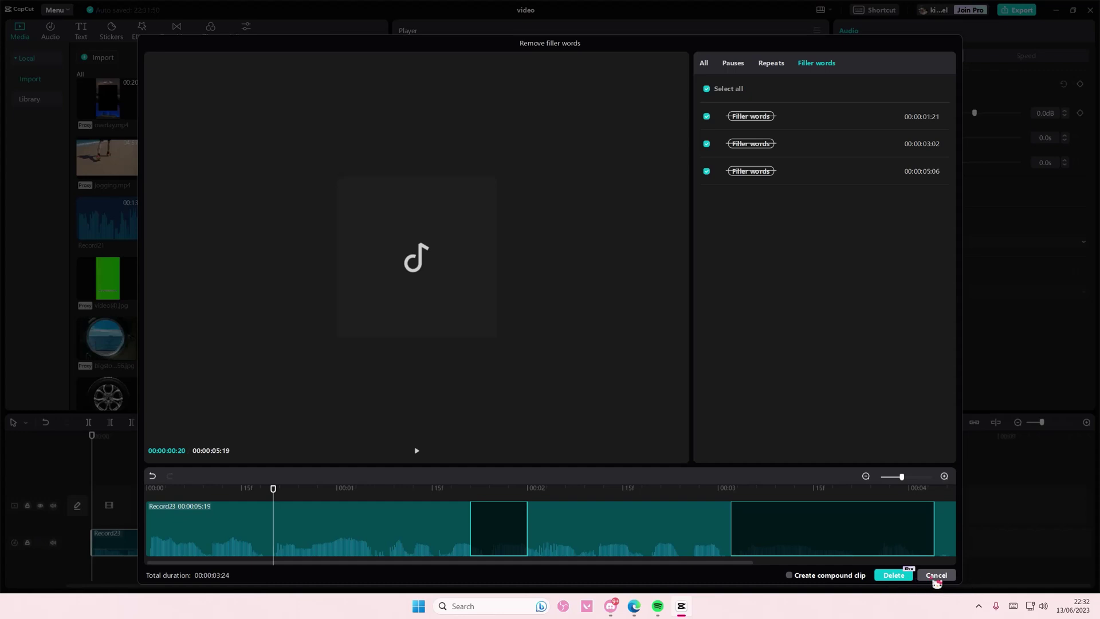
Cancel the Remove filler words dialog, leaving Record23 unedited.
{"action": "left_click", "coordinate": [937, 575]}
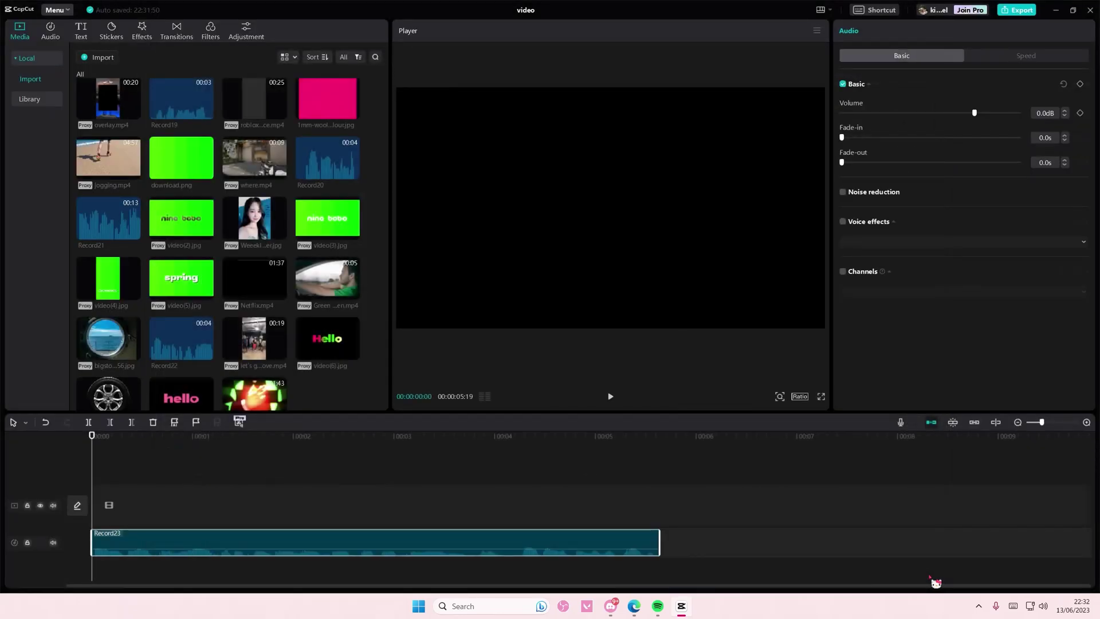